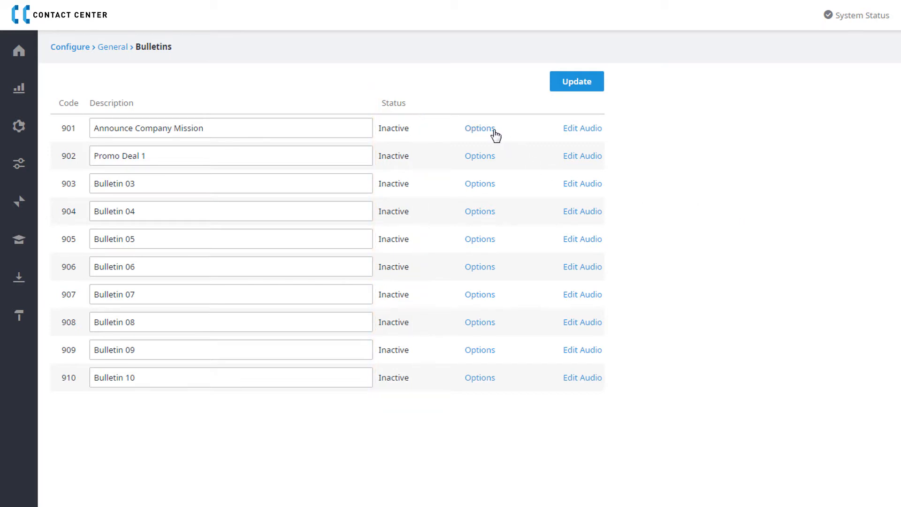
Step: Activate bulletin 901 in the T&D Main IVR and for the Retail group, saving the options each time
click(480, 129)
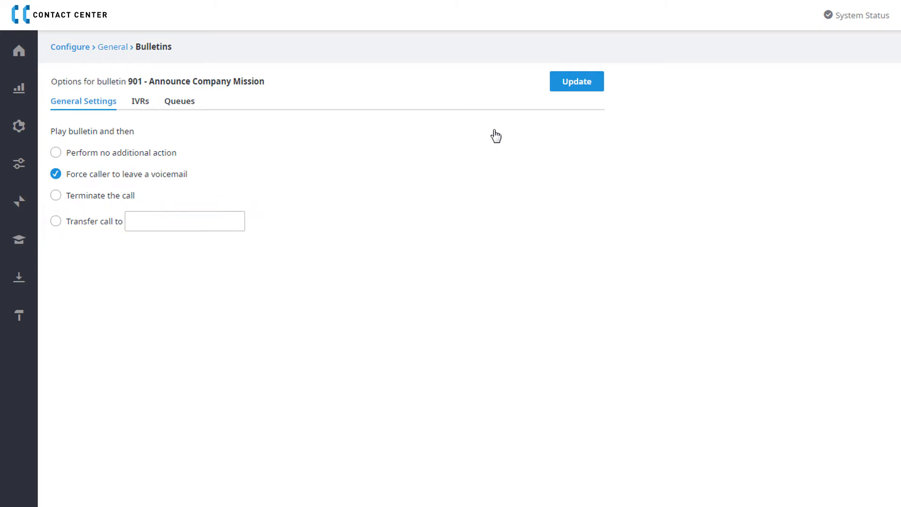
click(148, 105)
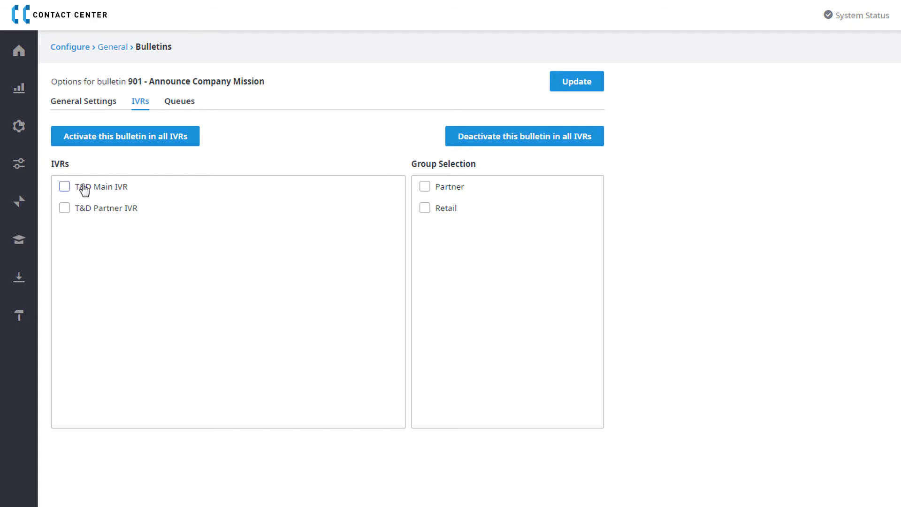
click(65, 186)
click(558, 90)
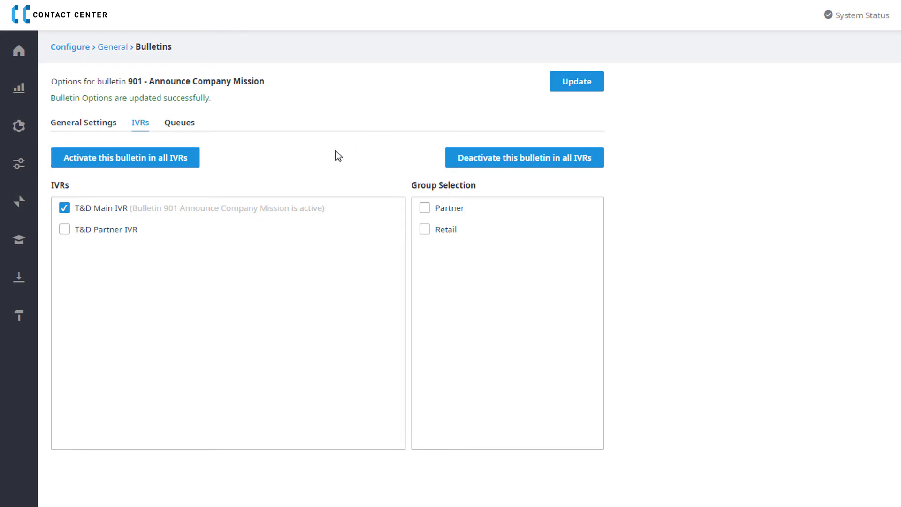
click(425, 231)
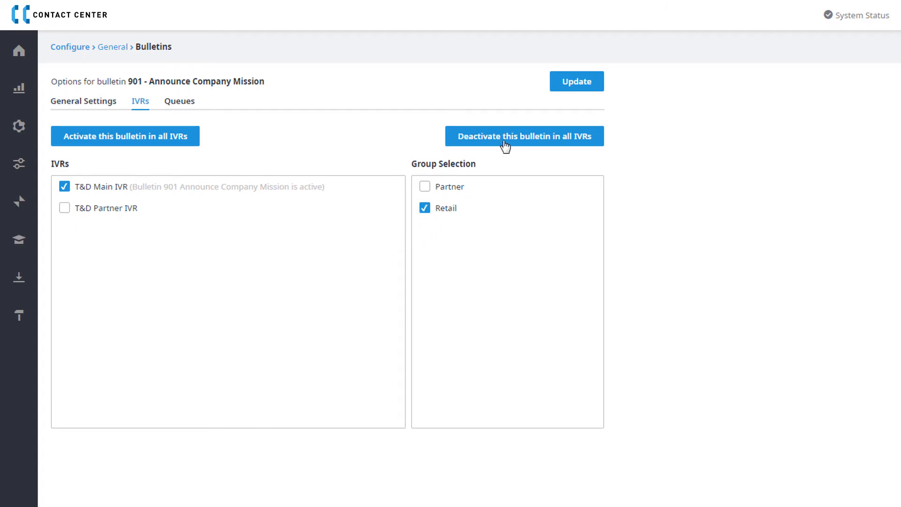
click(576, 86)
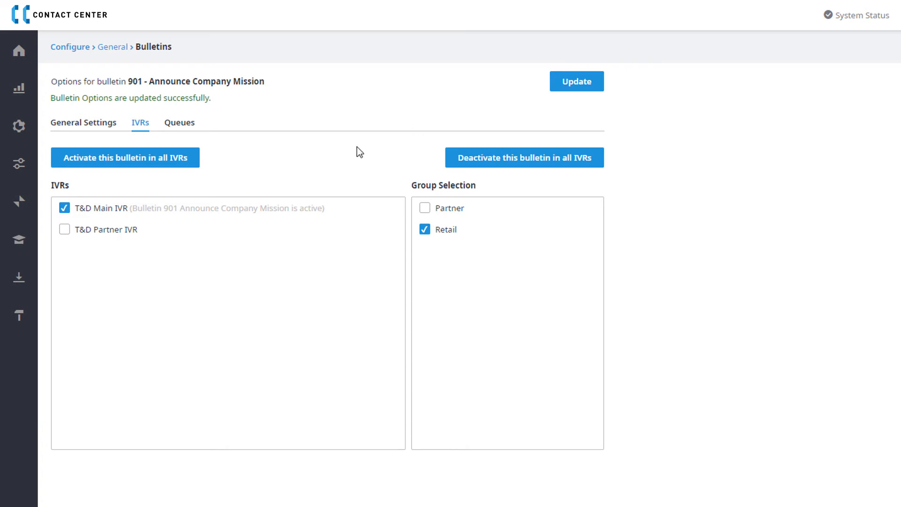
Step: Activate bulletin 901 in the Sales queue and save the bulletin options
click(174, 128)
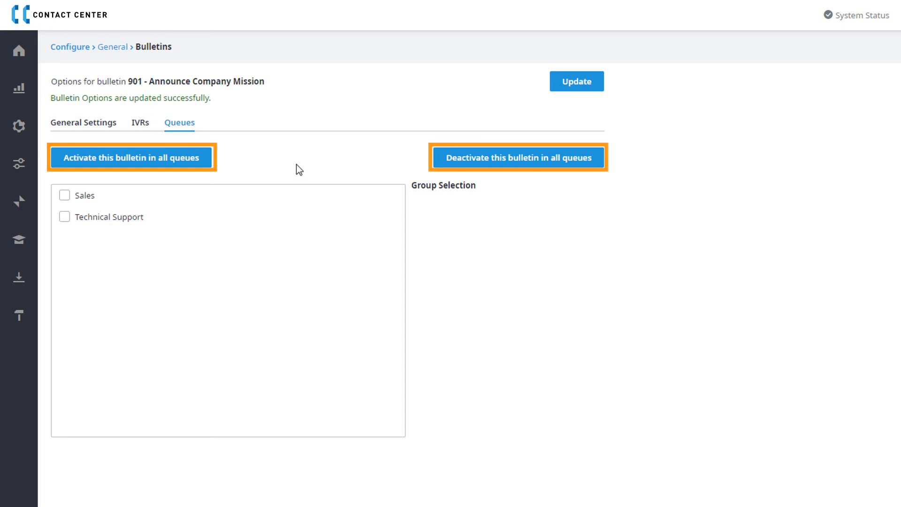
click(76, 197)
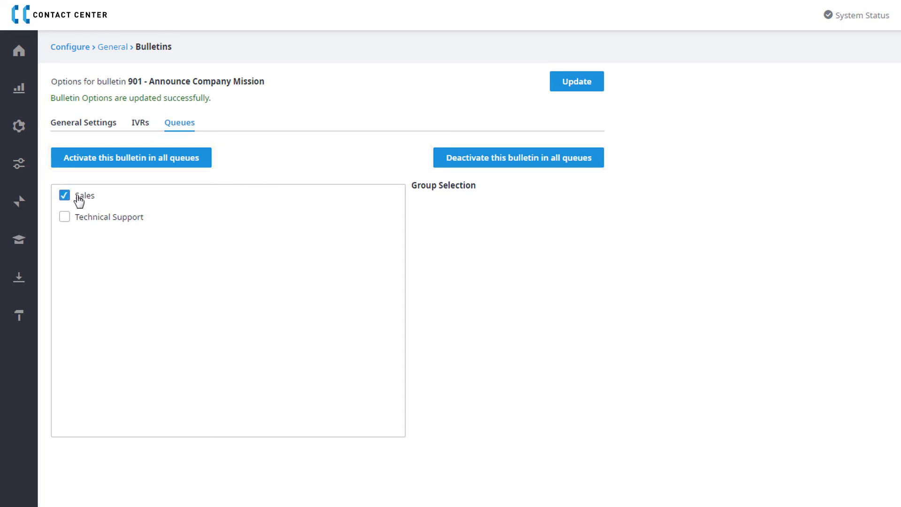
click(560, 92)
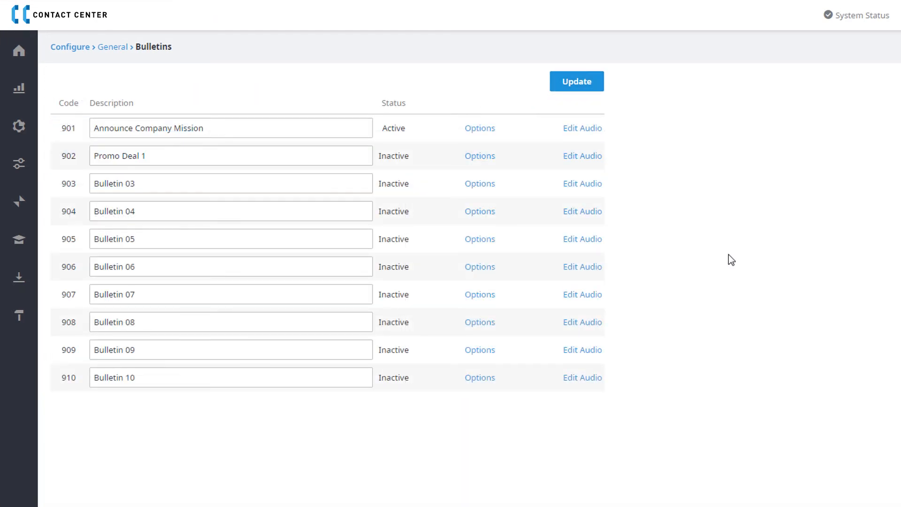
Step: Open the General Prompt Files list and filter it to the Bulletins IVR
click(591, 136)
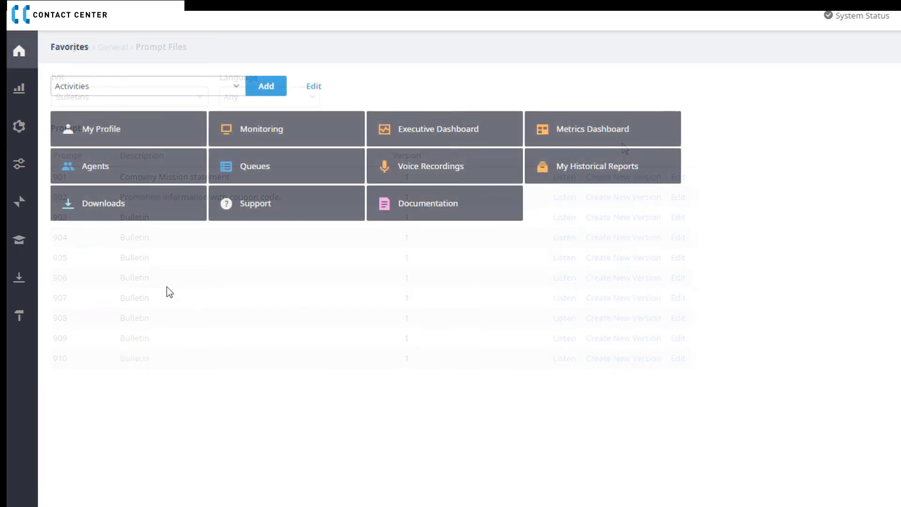
click(29, 173)
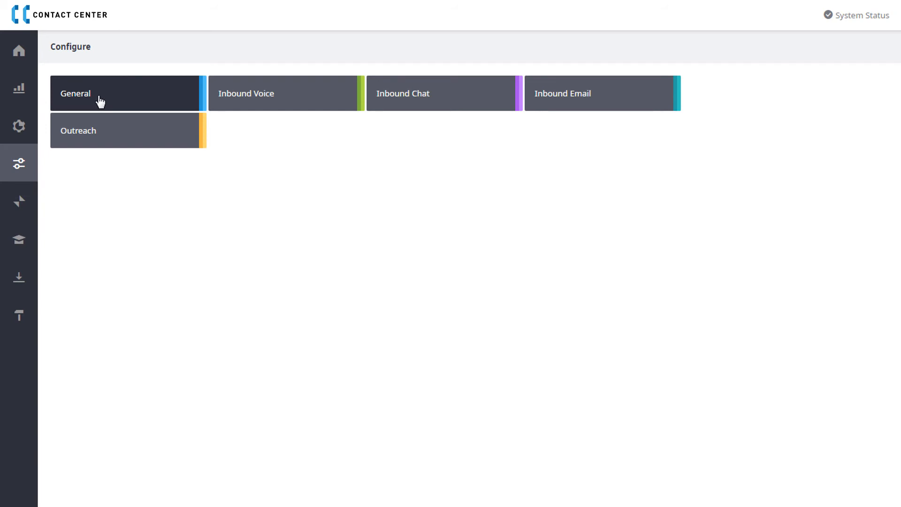
click(100, 101)
click(264, 177)
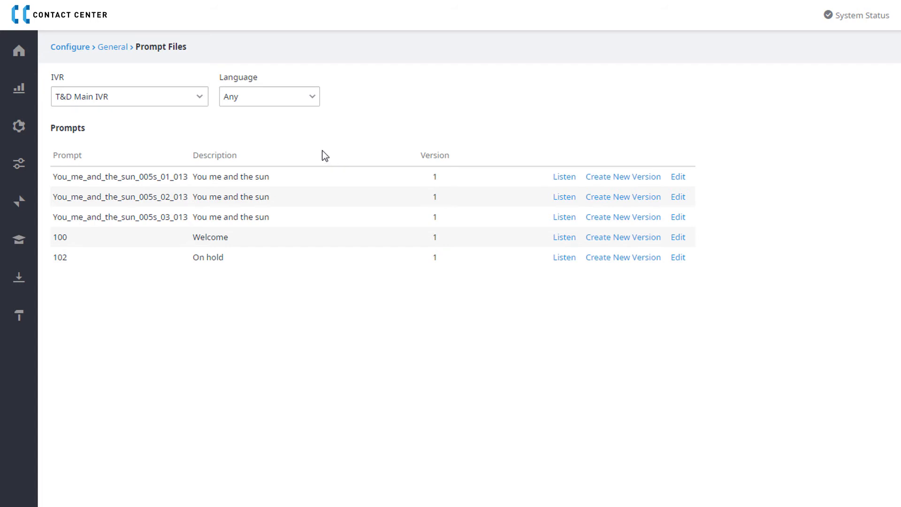
click(204, 98)
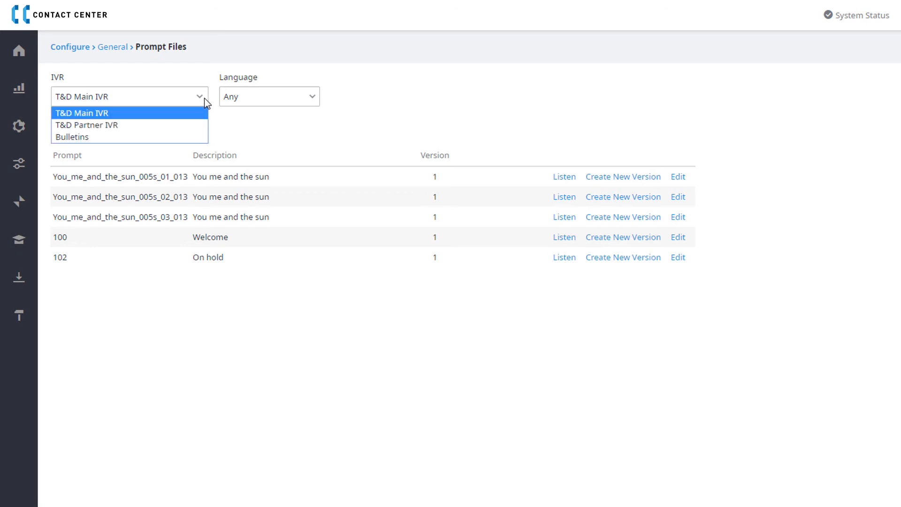
click(196, 137)
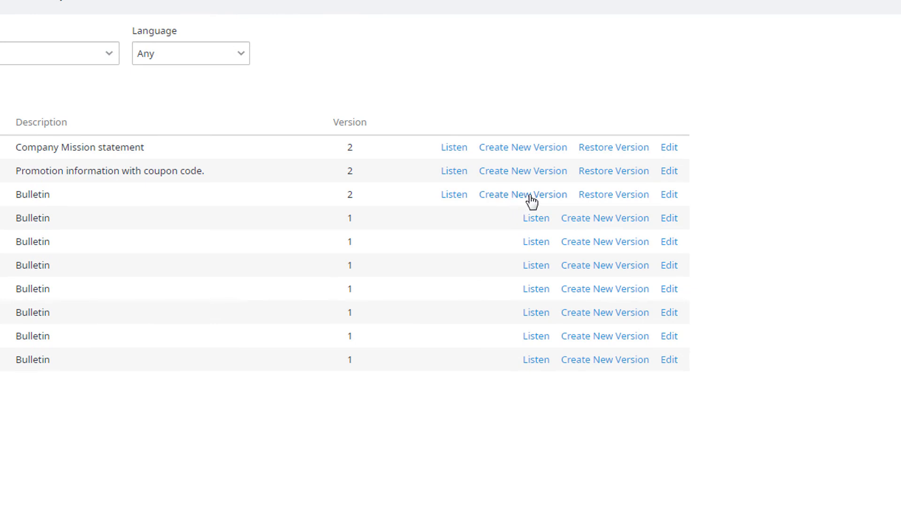
Step: Upload the 'The outage is a know issue - Prompt' audio as a new version of prompt 903, commenting 'The outage is a known issue.'
click(532, 201)
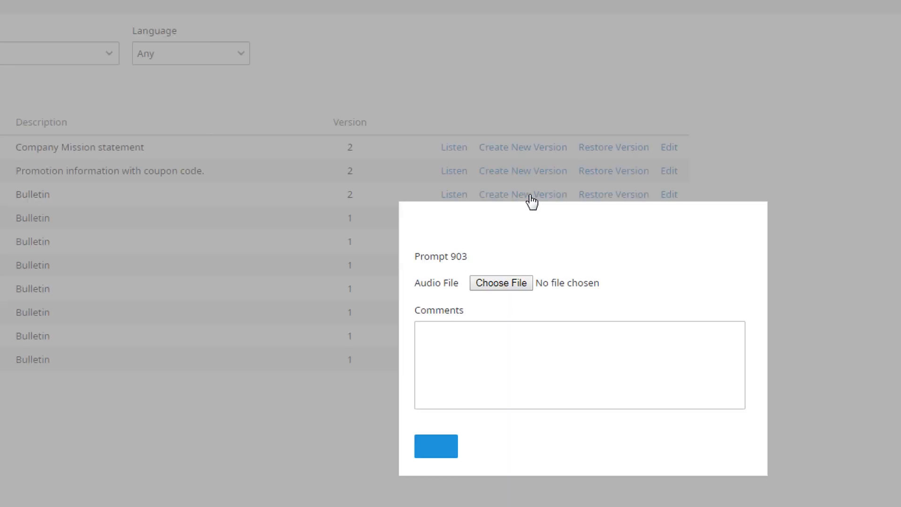
click(502, 283)
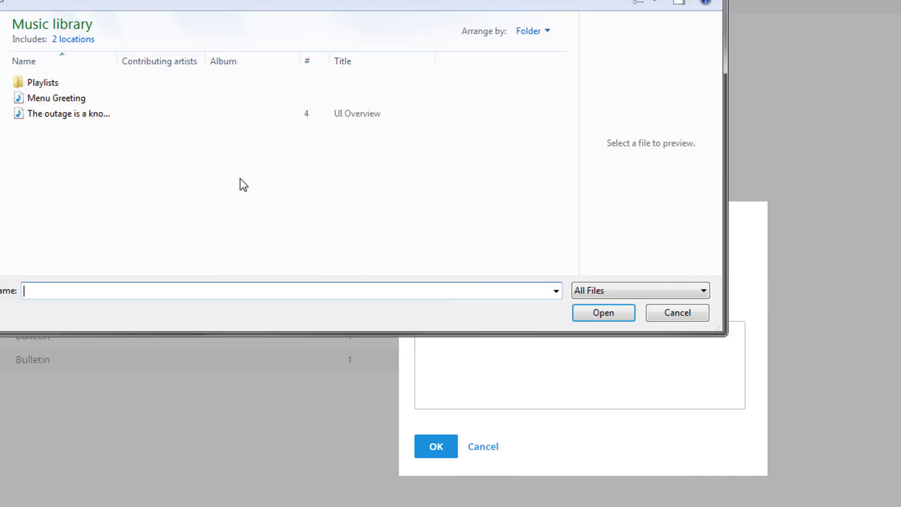
click(101, 115)
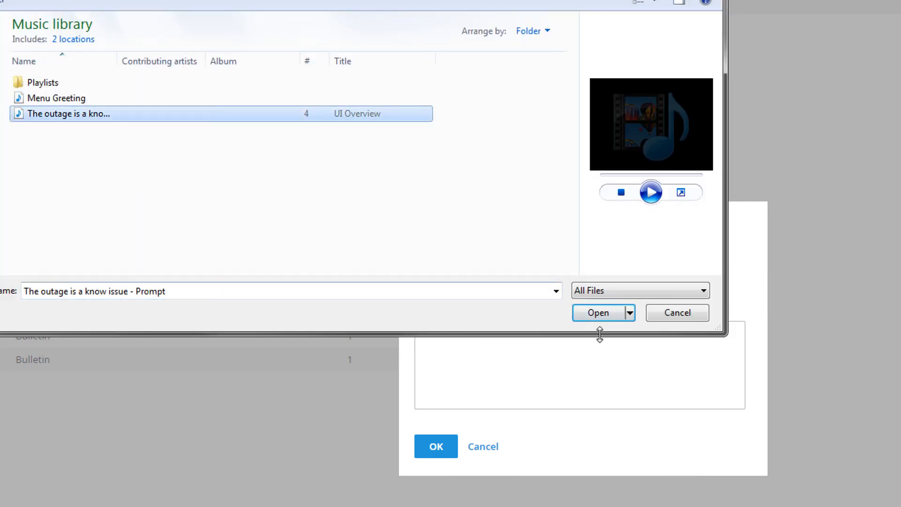
click(606, 320)
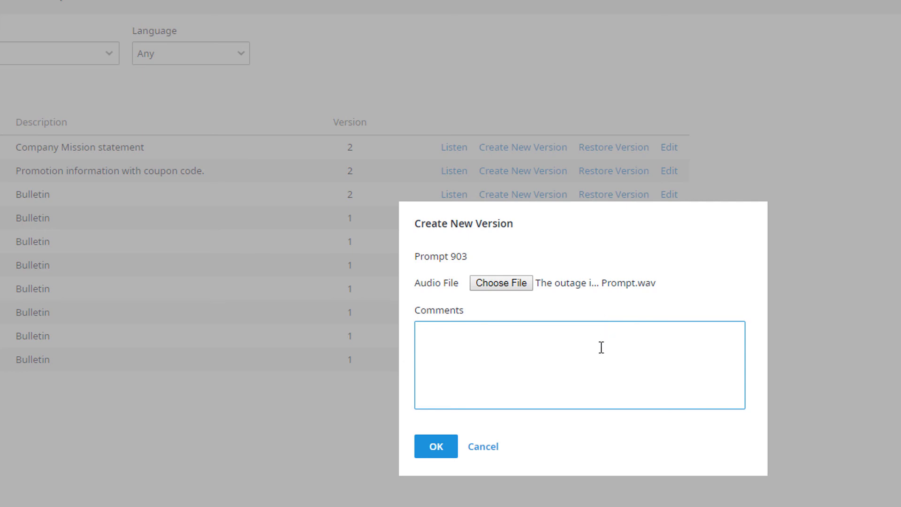
text(The outage is a known issue.)
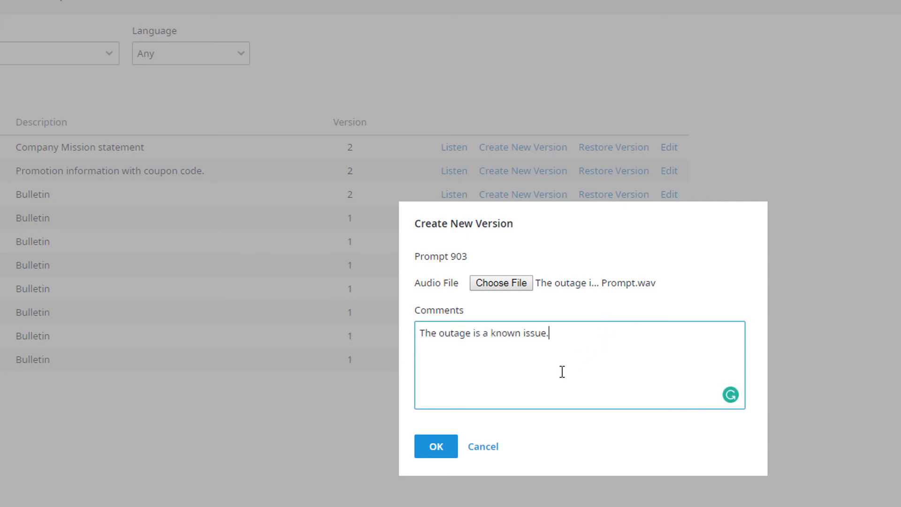
click(441, 453)
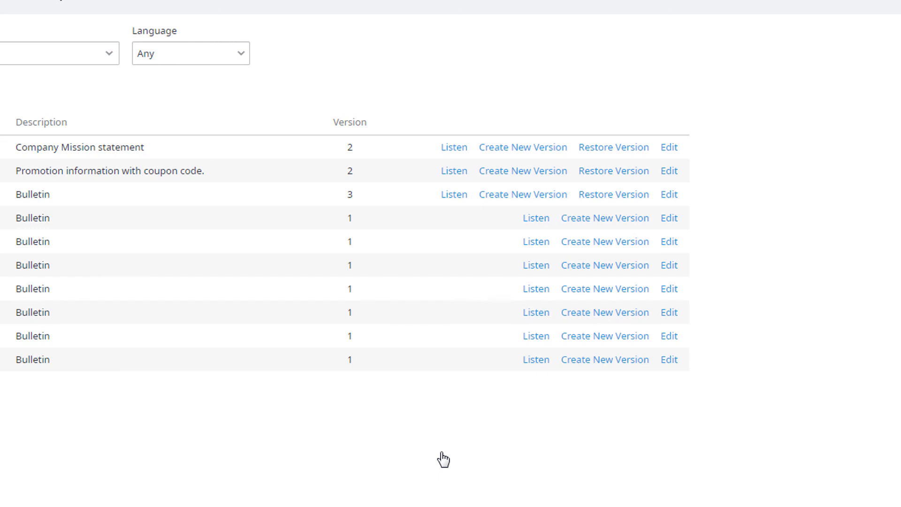
Step: Restore prompt 903 to Version 2 with the comment 'Restoring to version 2.' and confirm
click(612, 194)
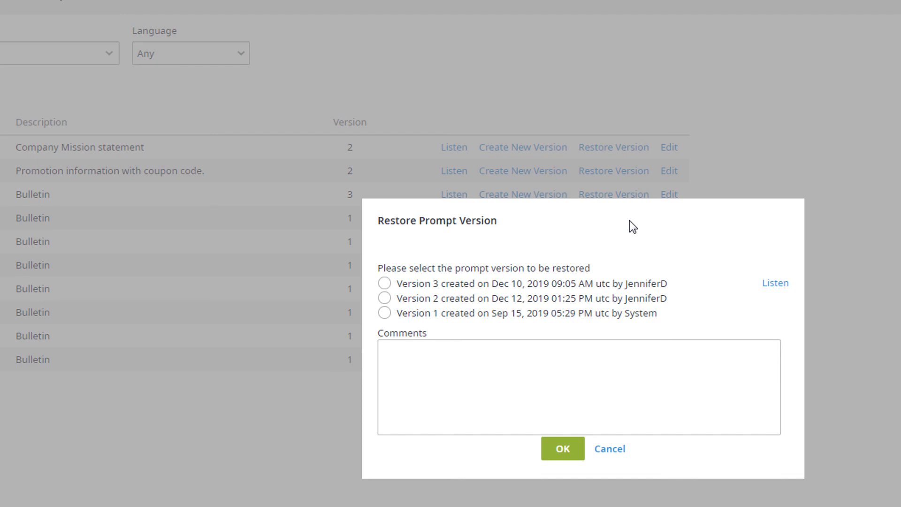
click(564, 367)
text(Restoring)
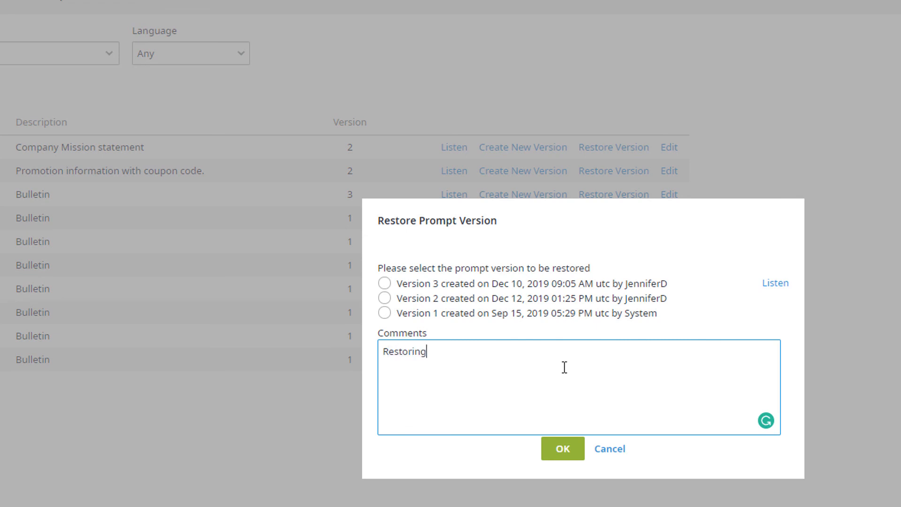
text( to version 2.)
click(384, 298)
click(565, 449)
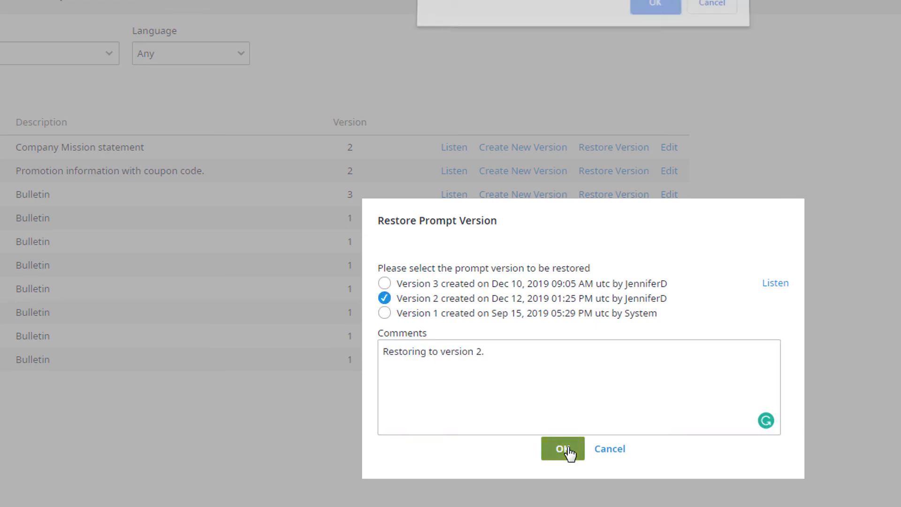
click(655, 8)
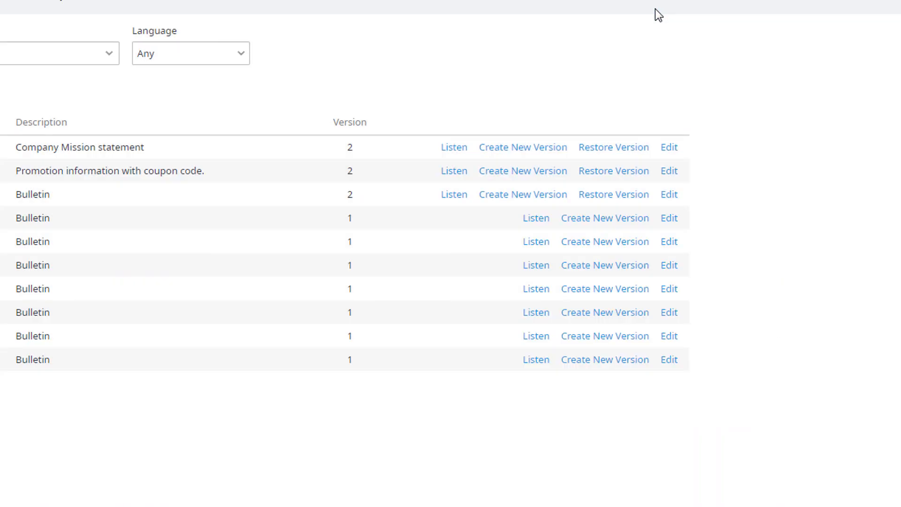
Step: Change prompt 903's description to 'The outage is a known issue.'
click(664, 202)
click(494, 311)
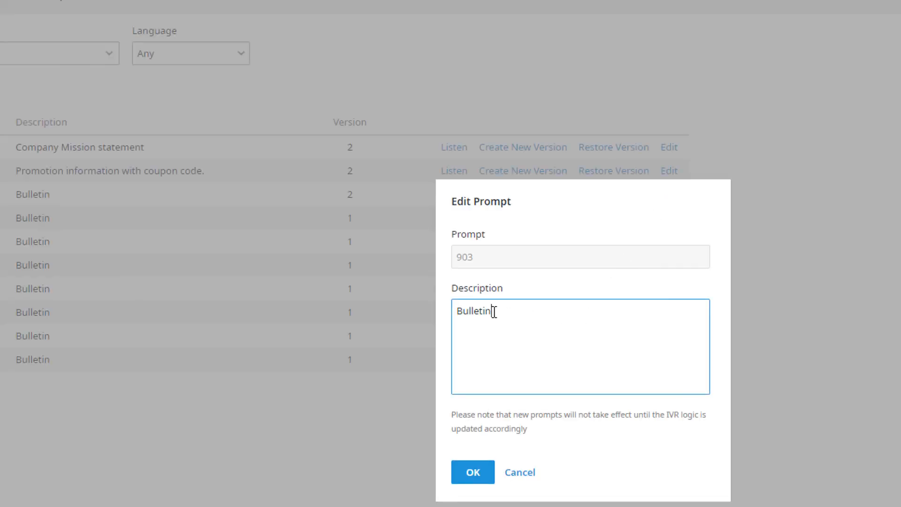
drag(493, 312, 440, 308)
text(T)
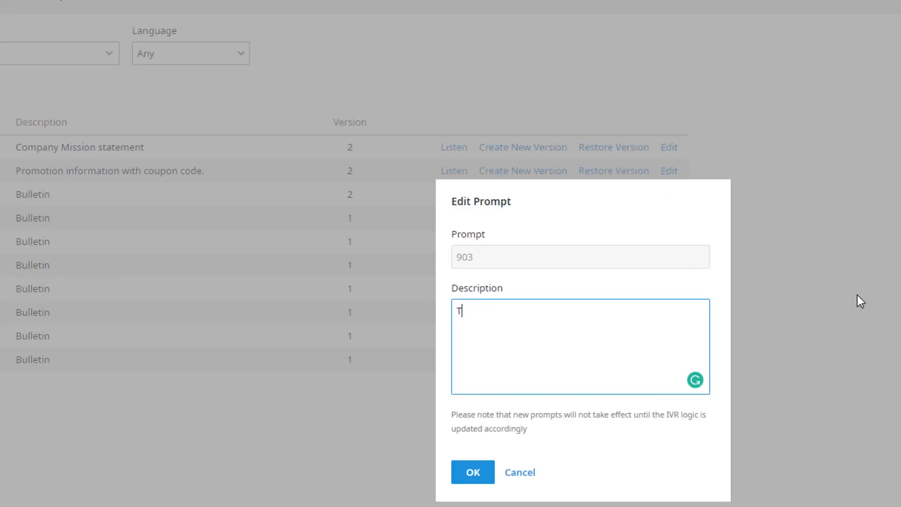
text(he outage is a known issue.)
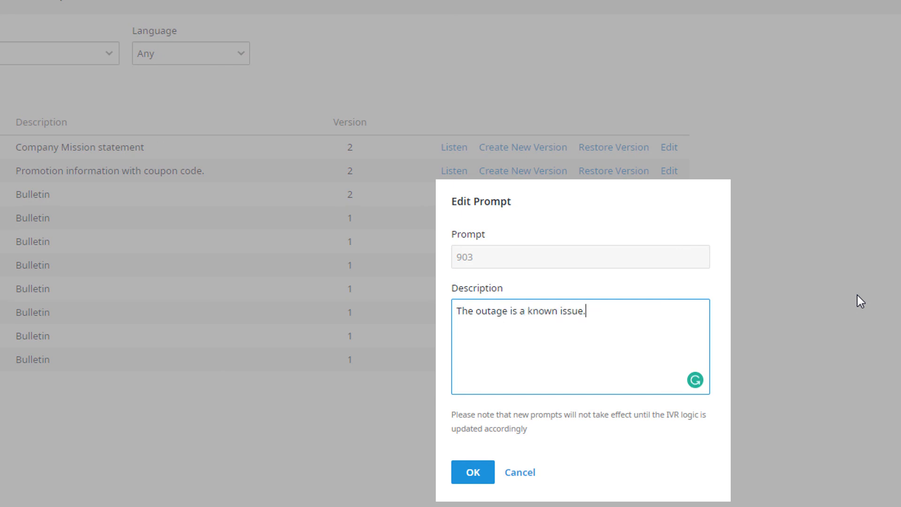